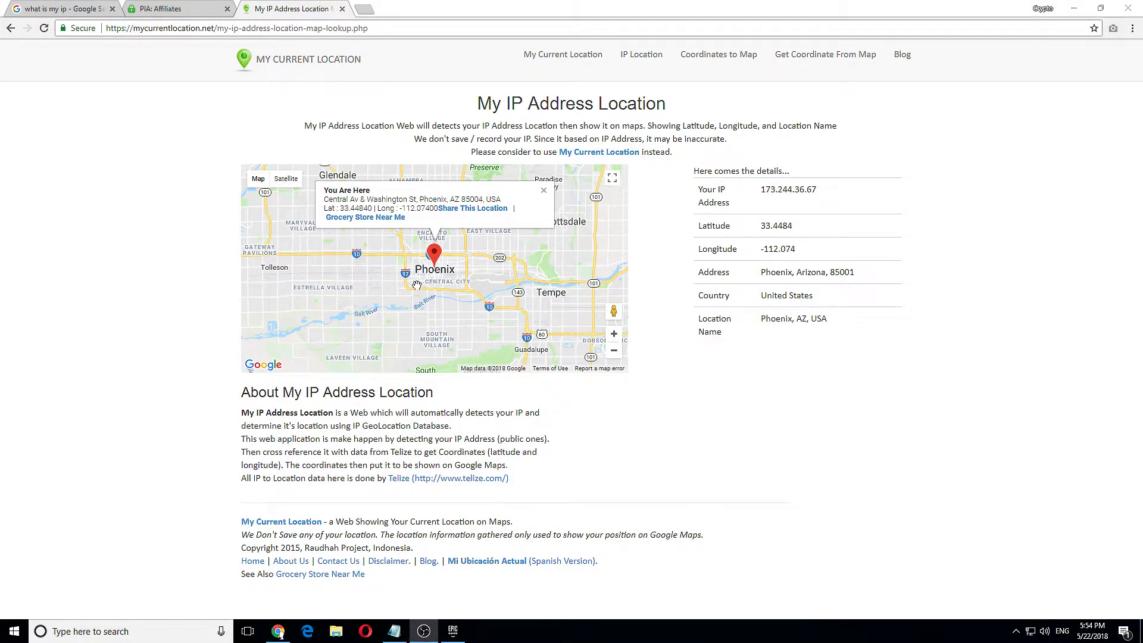
Step: Close the PIA: Affiliates tab and switch to the My IP Address Location tab
{"action": "left_click", "coordinate": [174, 9]}
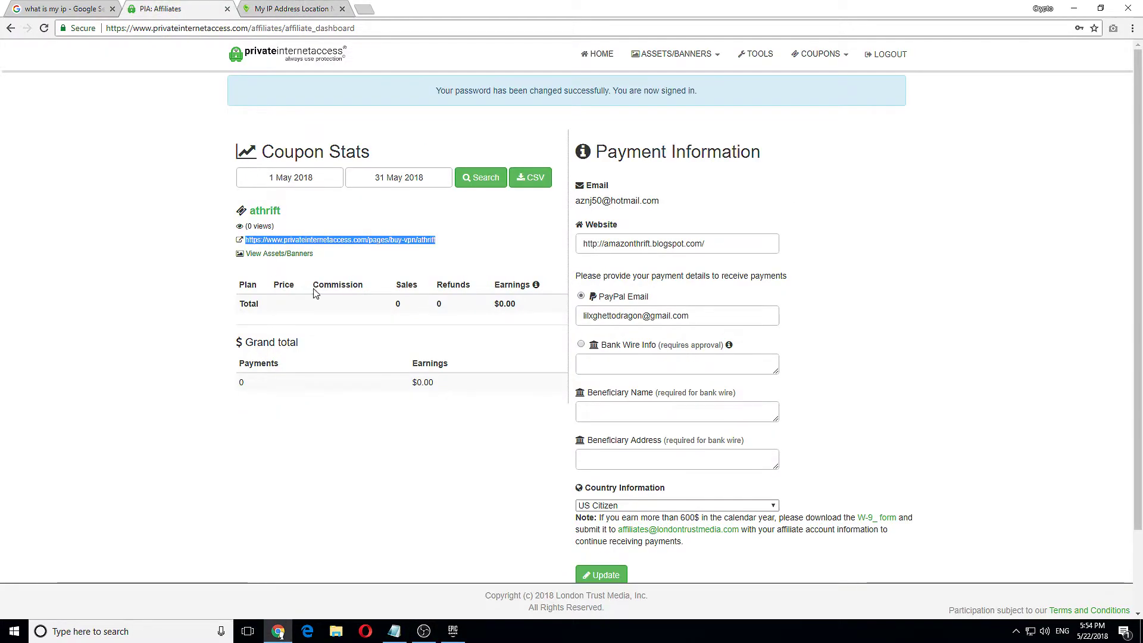
{"action": "left_click", "coordinate": [227, 9]}
{"action": "left_click", "coordinate": [63, 9]}
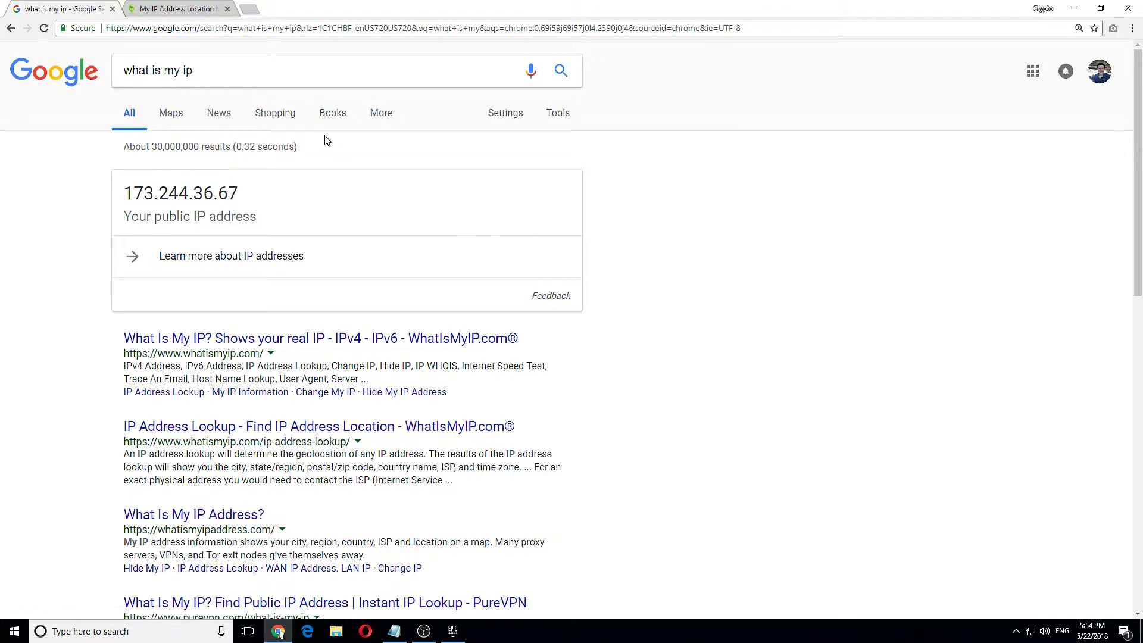
{"action": "left_click", "coordinate": [170, 9]}
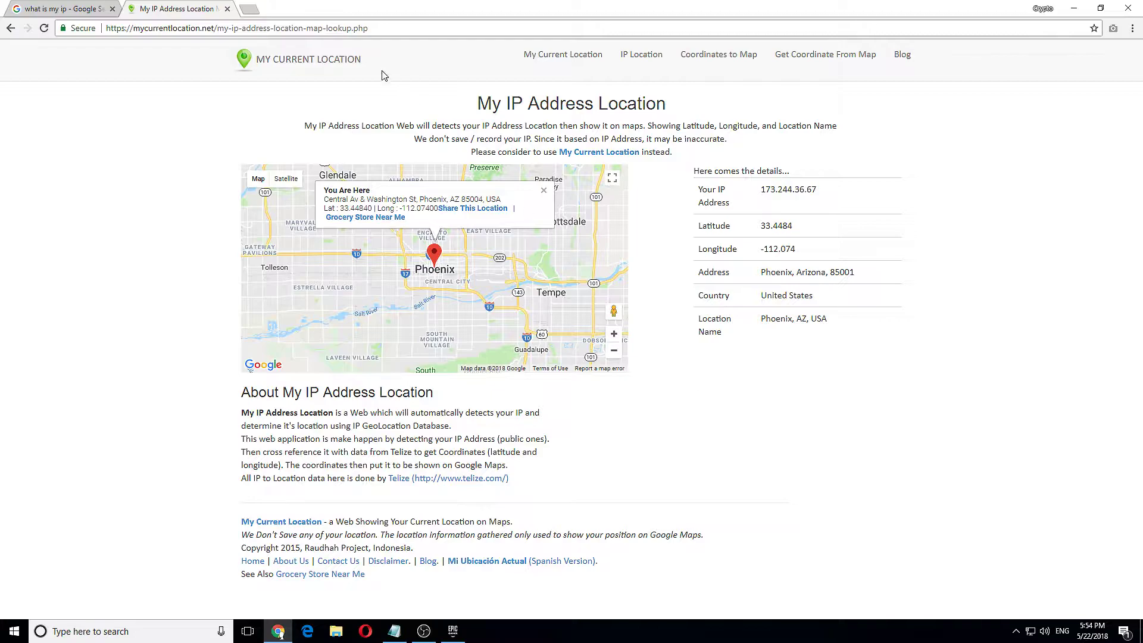
{"action": "left_click", "coordinate": [253, 7]}
{"action": "type", "text": "dprrf"}
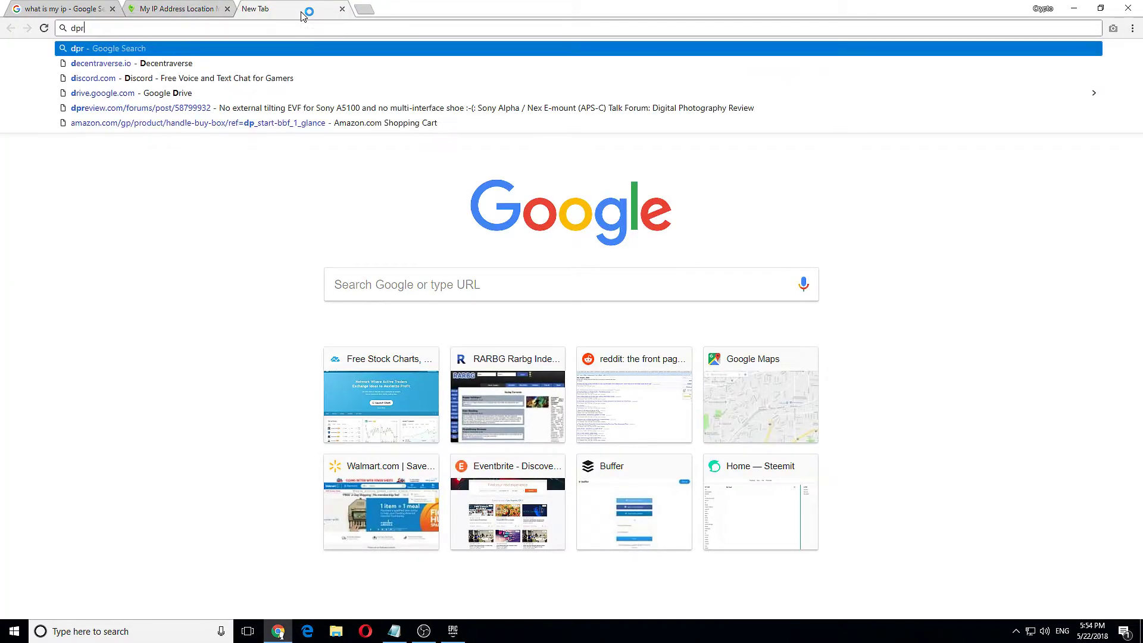
{"action": "key", "text": "BackSpace"}
{"action": "key", "text": "BackSpace"}
{"action": "key", "text": "BackSpace"}
{"action": "type", "text": "sp"}
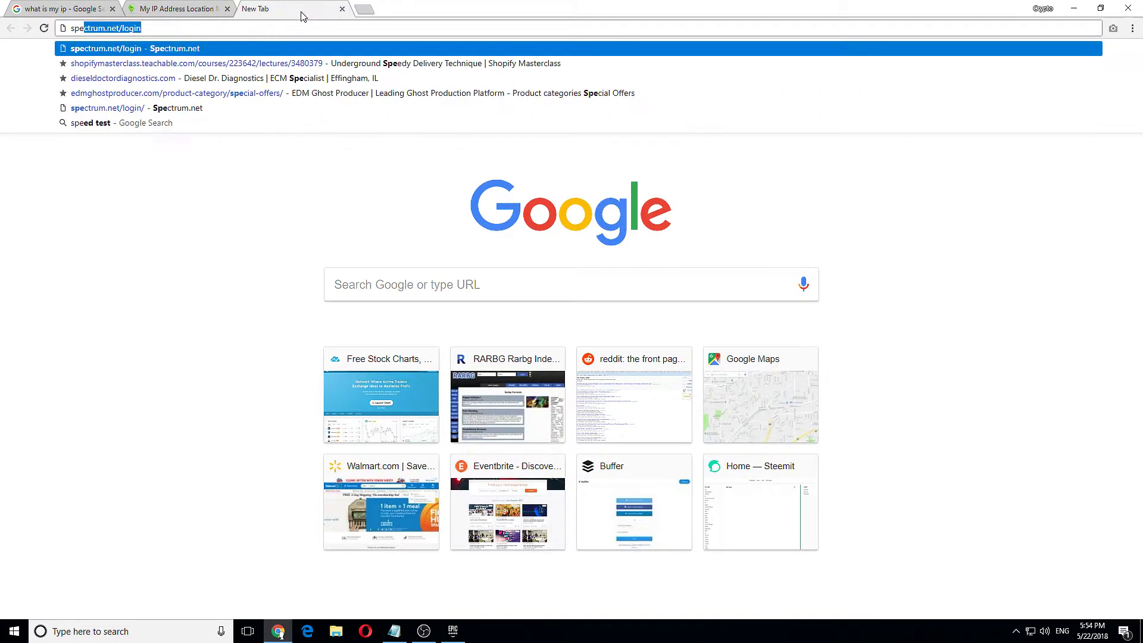
{"action": "type", "text": "eed test"}
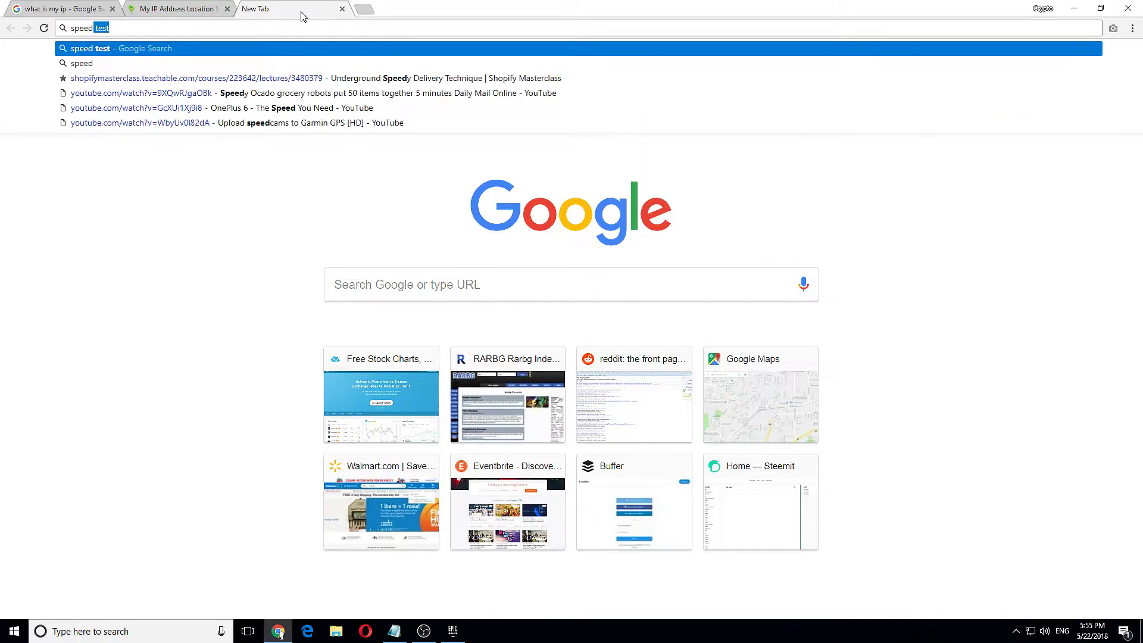
{"action": "key", "text": "Return"}
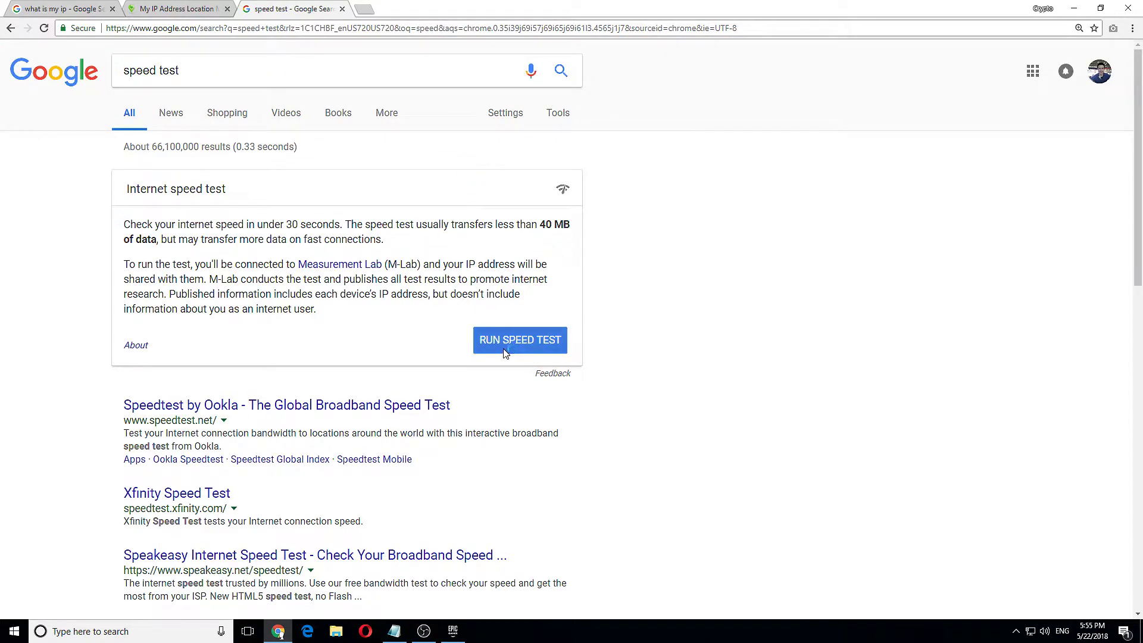
{"action": "scroll", "coordinate": [518, 344], "scroll_direction": "down", "scroll_amount": 1}
{"action": "left_click", "coordinate": [518, 286]}
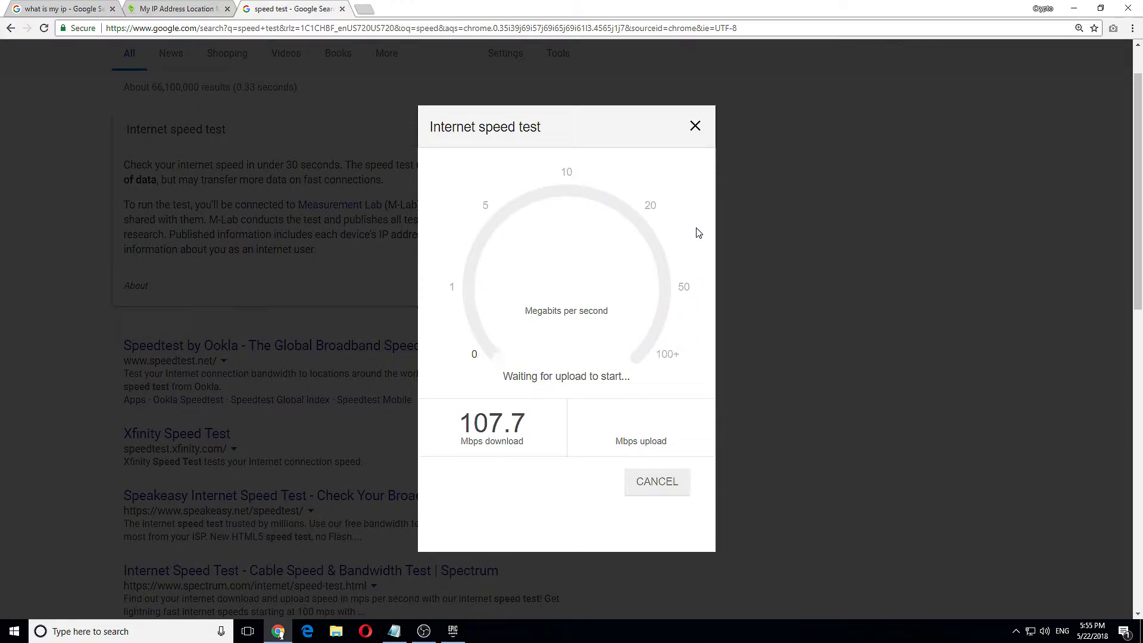
{"action": "left_click", "coordinate": [695, 127]}
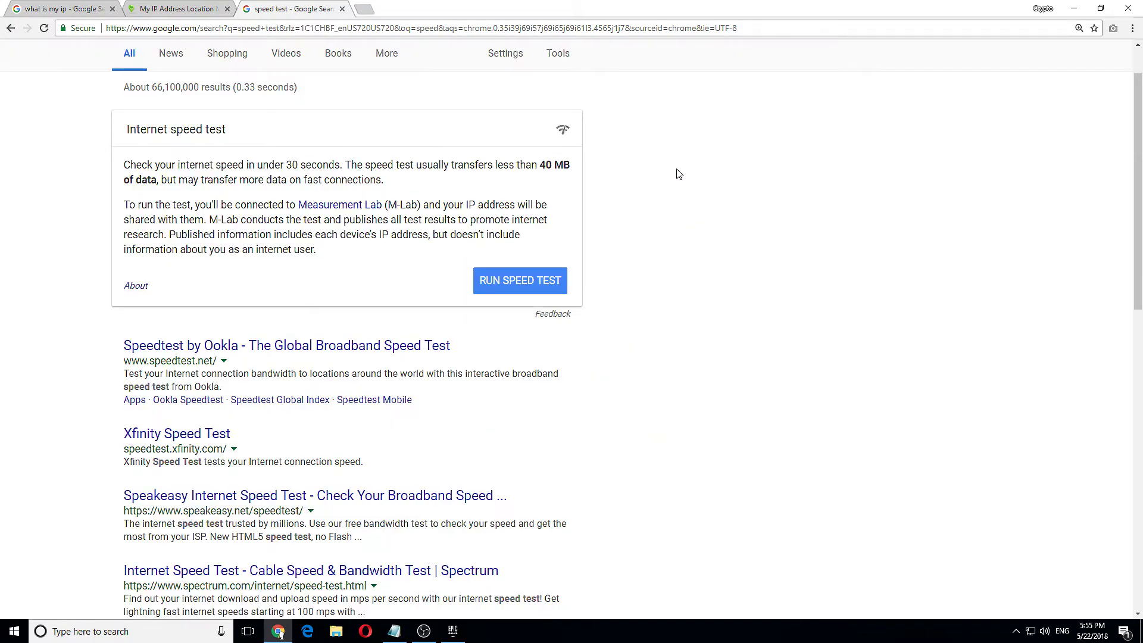
{"action": "left_click", "coordinate": [342, 9]}
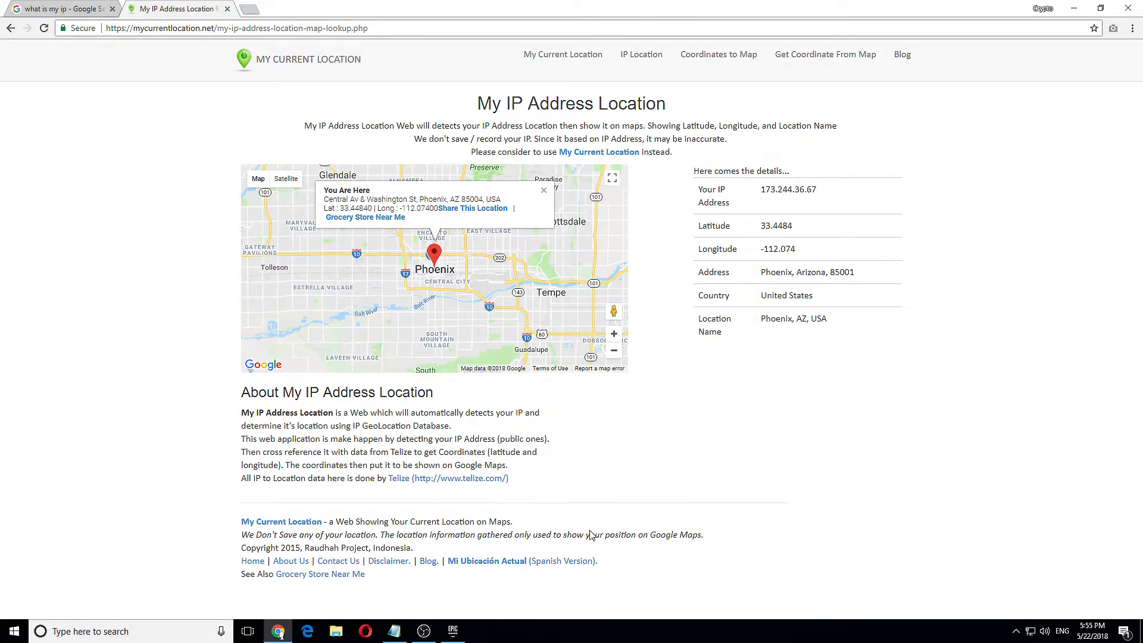
Step: Bring Epic Games Launcher forward with Fortnite running, then check background apps in the system tray
{"action": "left_click", "coordinate": [453, 631]}
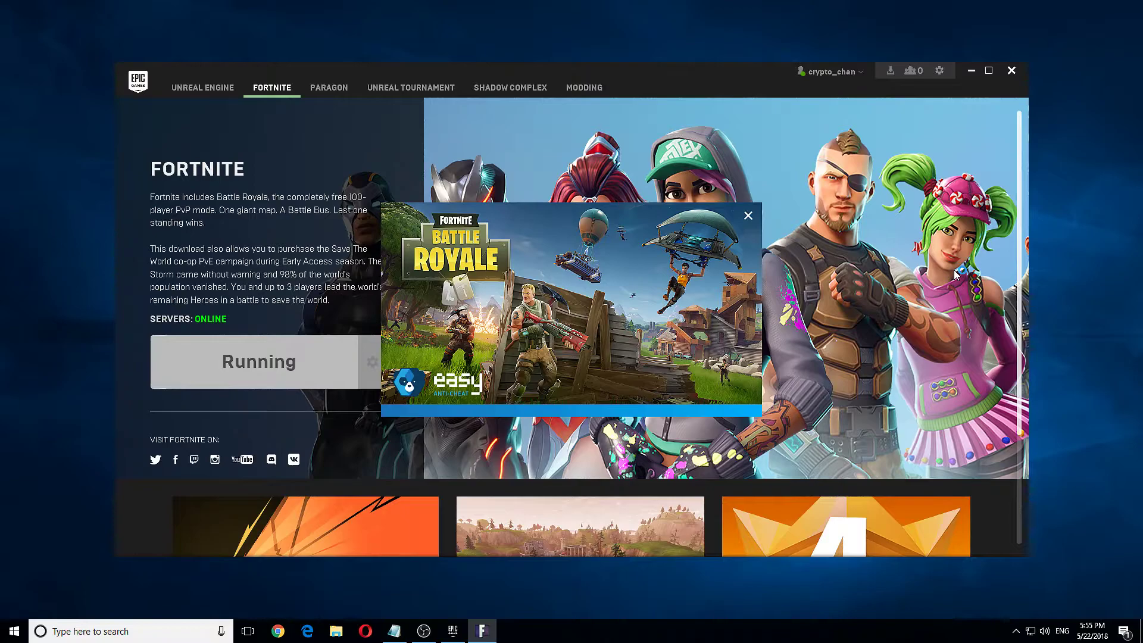
{"action": "left_click", "coordinate": [1017, 630]}
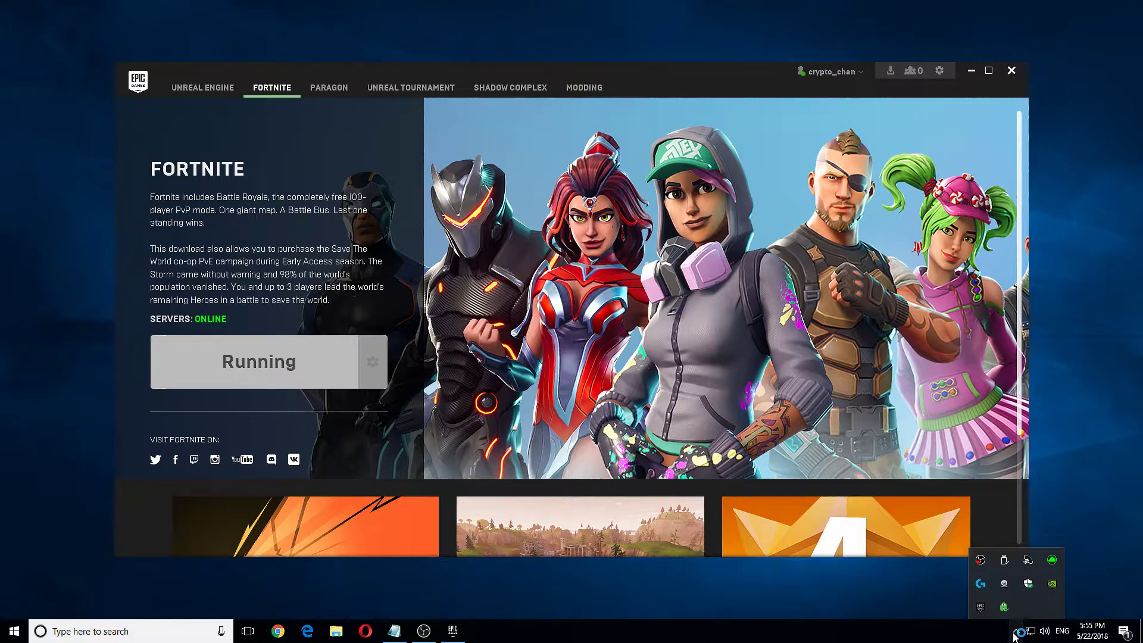
Step: Dismiss the system tray background apps panel
{"action": "left_click", "coordinate": [1017, 631]}
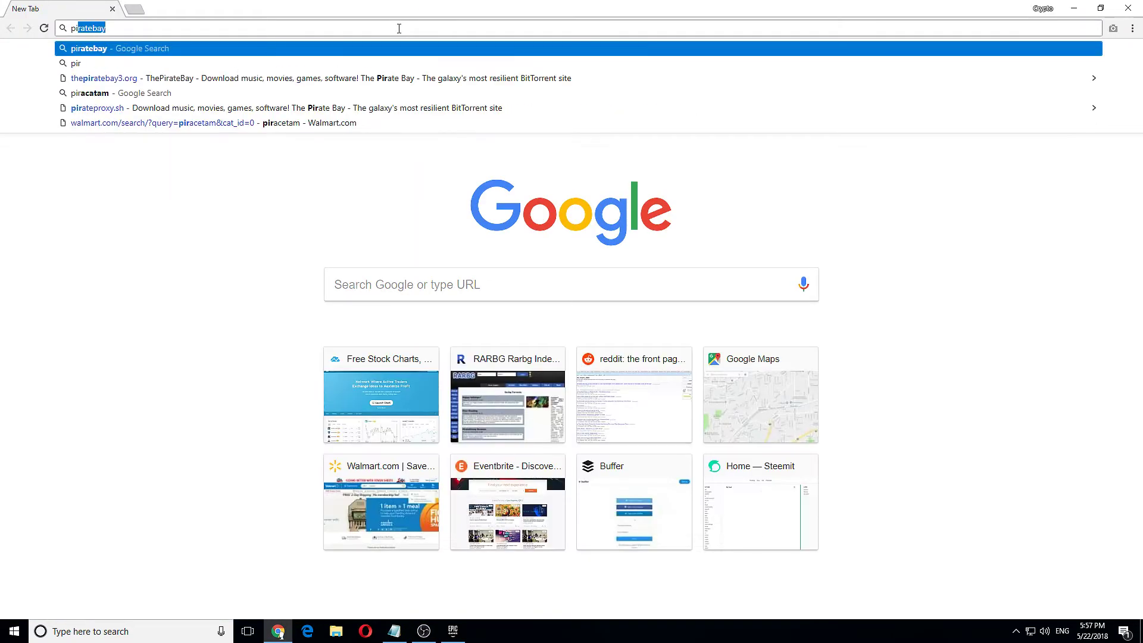
{"action": "type", "text": "rvate accees"}
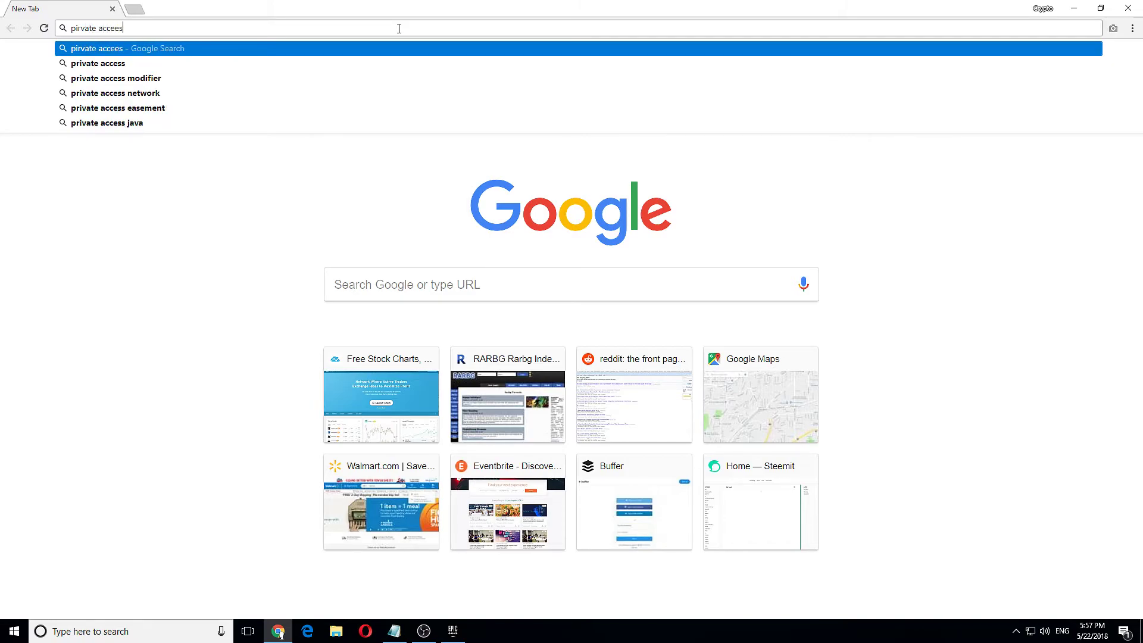
Step: Correct the search text, search for Private Internet Access and open its VPN result
{"action": "key", "text": "BackSpace"}
{"action": "key", "text": "BackSpace"}
{"action": "type", "text": "ss internet"}
{"action": "key", "text": "Return"}
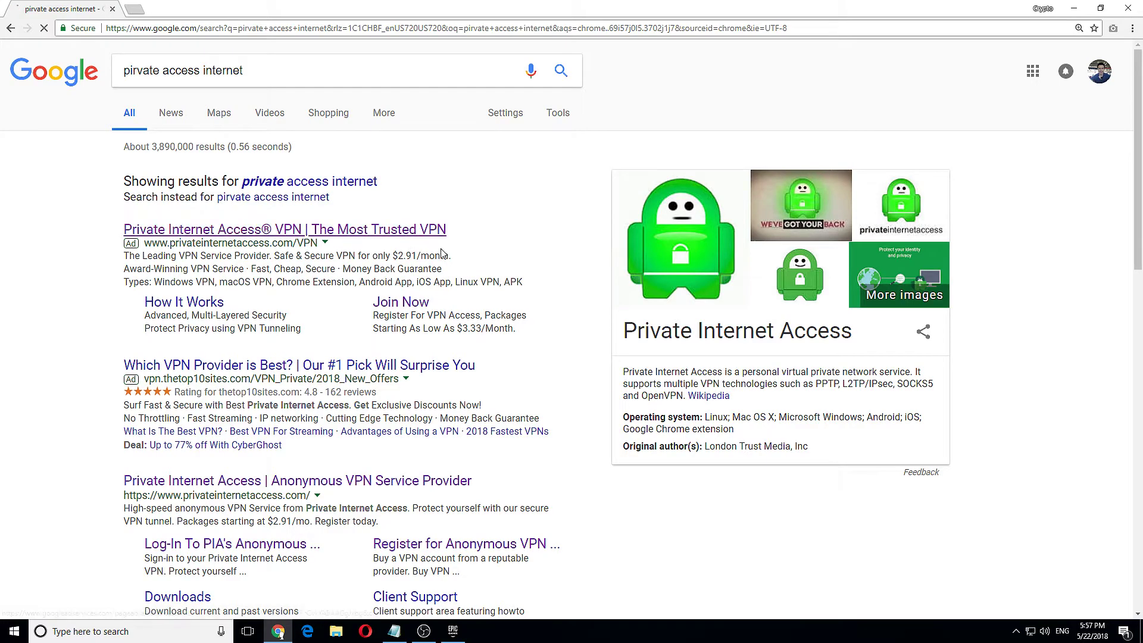
{"action": "left_click", "coordinate": [284, 230]}
{"action": "scroll", "coordinate": [554, 294], "scroll_direction": "down", "scroll_amount": 3}
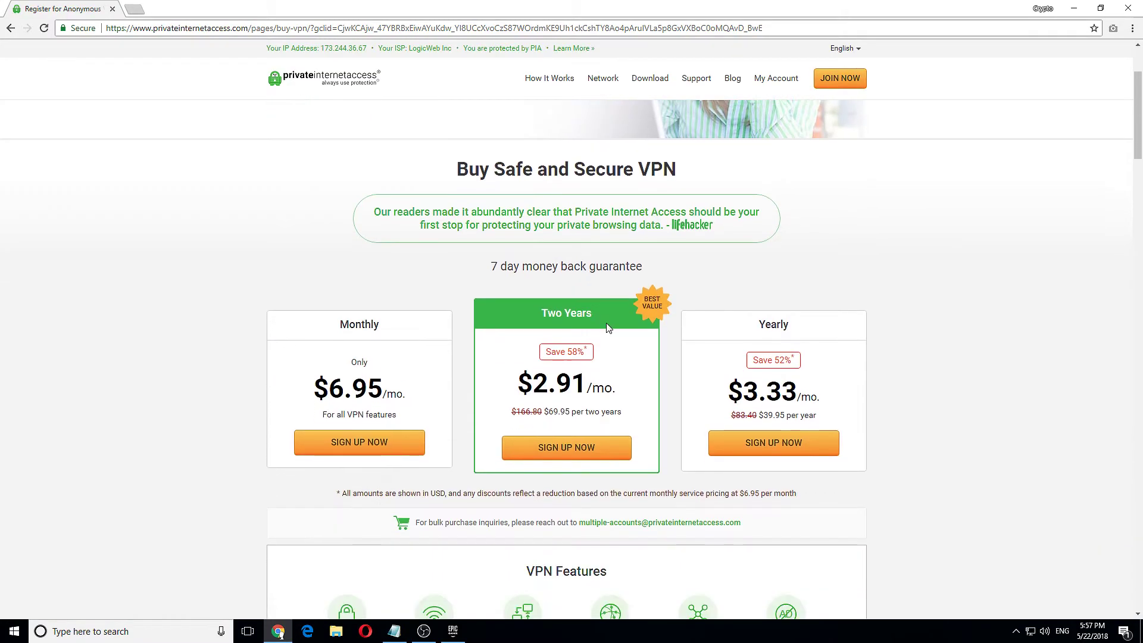
{"action": "scroll", "coordinate": [608, 328], "scroll_direction": "down", "scroll_amount": 2}
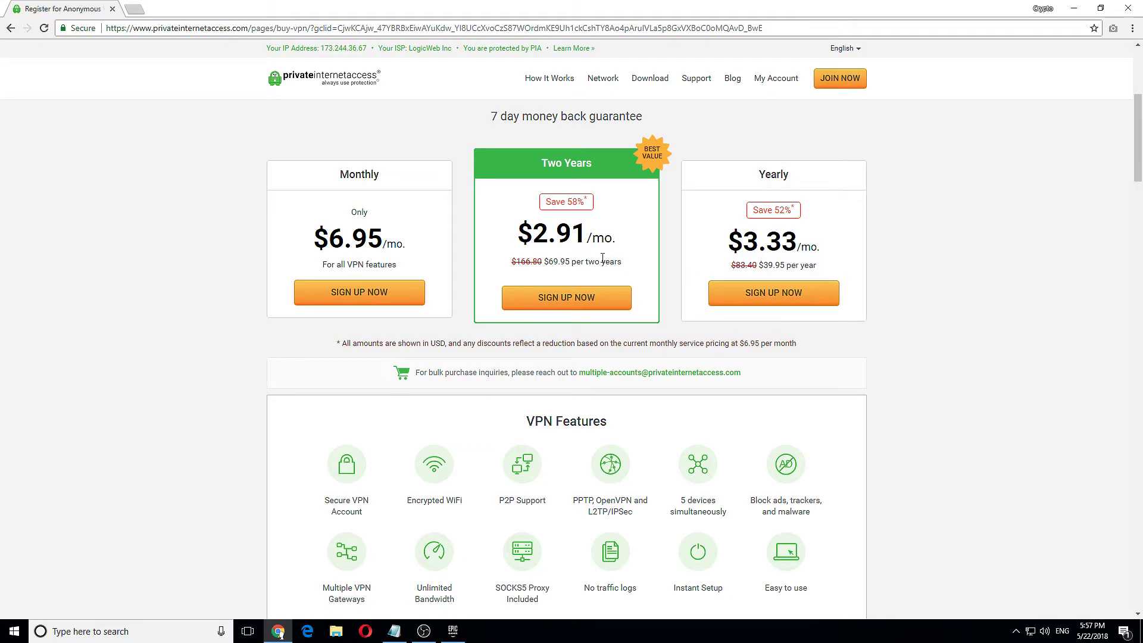
{"action": "scroll", "coordinate": [603, 259], "scroll_direction": "down", "scroll_amount": 3}
{"action": "scroll", "coordinate": [715, 313], "scroll_direction": "down", "scroll_amount": 2}
{"action": "scroll", "coordinate": [804, 339], "scroll_direction": "up", "scroll_amount": 3}
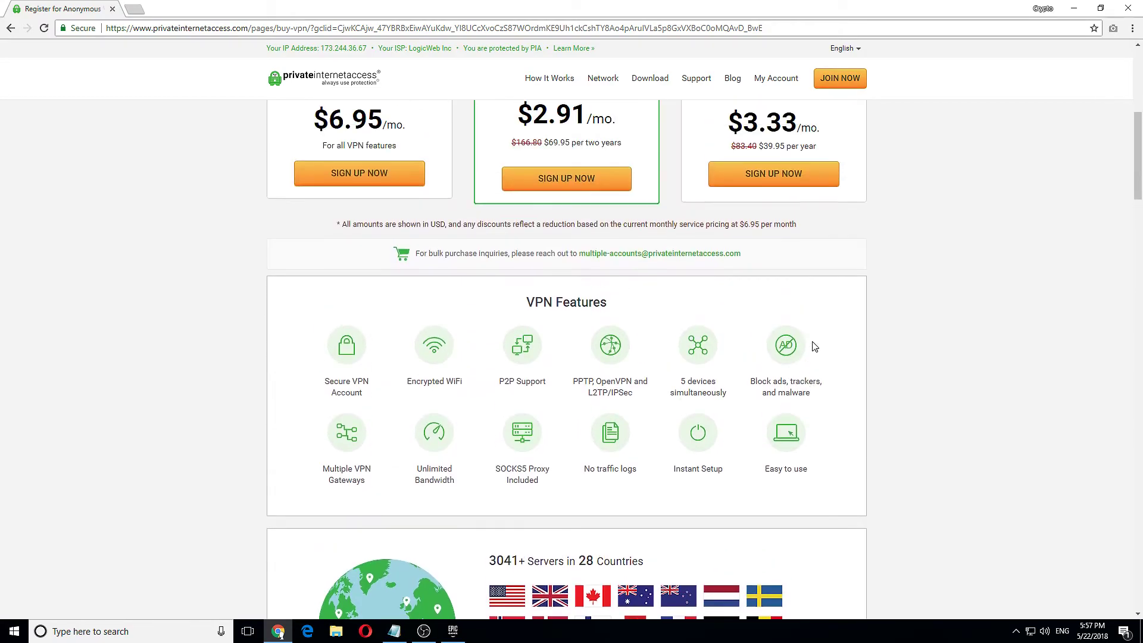
{"action": "scroll", "coordinate": [809, 336], "scroll_direction": "up", "scroll_amount": 3}
{"action": "scroll", "coordinate": [810, 336], "scroll_direction": "down", "scroll_amount": 3}
{"action": "scroll", "coordinate": [810, 336], "scroll_direction": "down", "scroll_amount": 2}
{"action": "scroll", "coordinate": [809, 336], "scroll_direction": "down", "scroll_amount": 2}
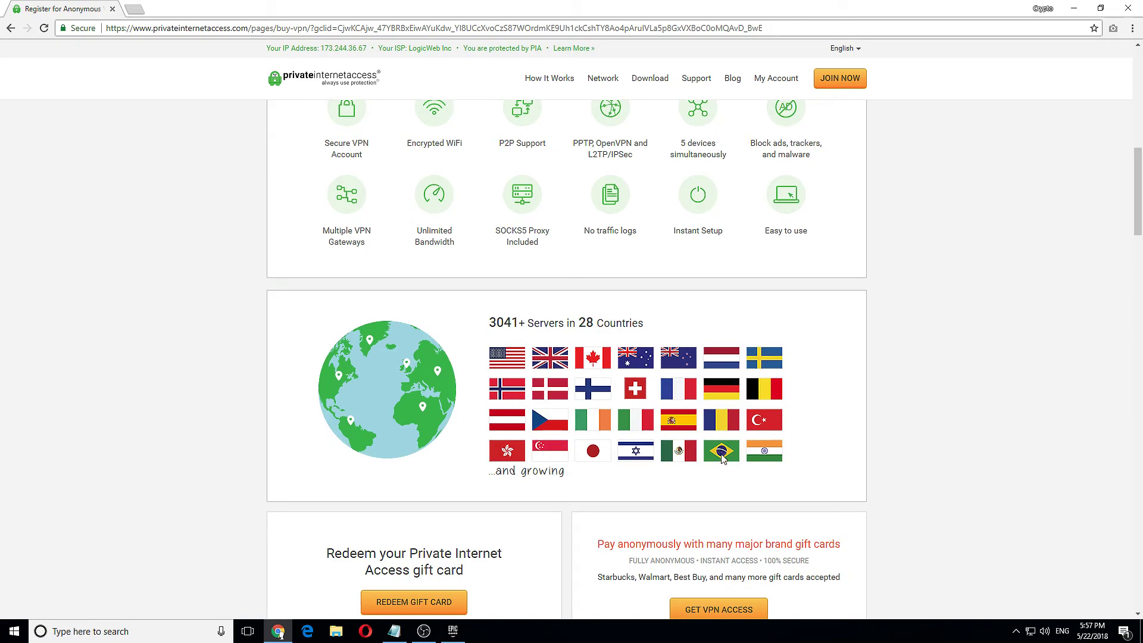
{"action": "scroll", "coordinate": [775, 401], "scroll_direction": "up", "scroll_amount": 5}
{"action": "scroll", "coordinate": [775, 401], "scroll_direction": "up", "scroll_amount": 3}
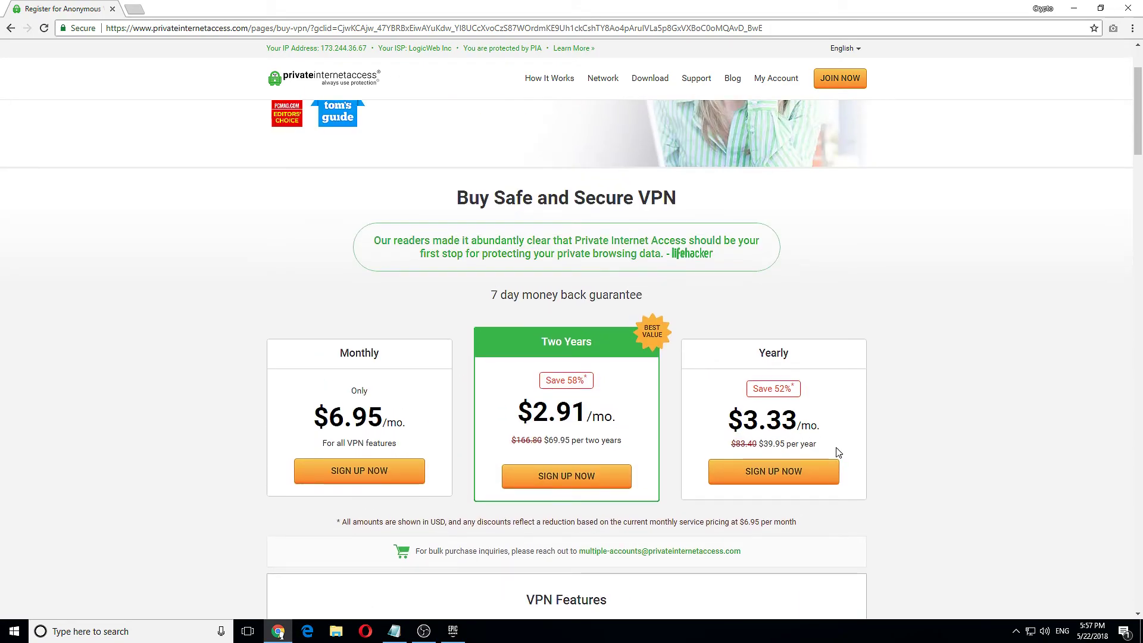
{"action": "scroll", "coordinate": [808, 348], "scroll_direction": "up", "scroll_amount": 3}
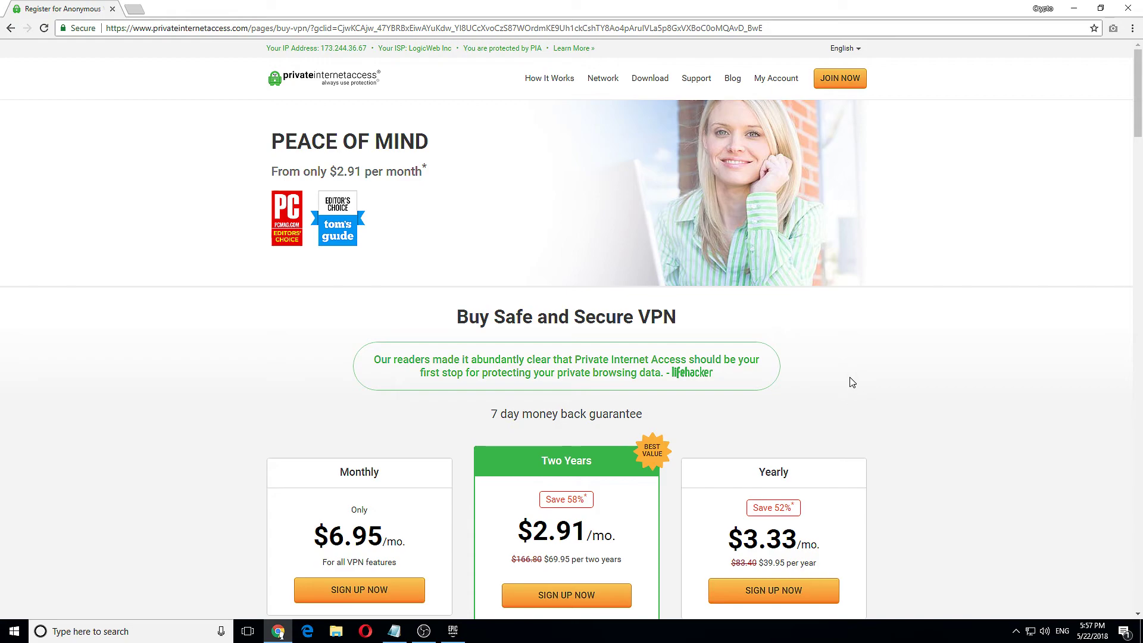
{"action": "scroll", "coordinate": [843, 383], "scroll_direction": "down", "scroll_amount": 3}
{"action": "scroll", "coordinate": [844, 383], "scroll_direction": "down", "scroll_amount": 3}
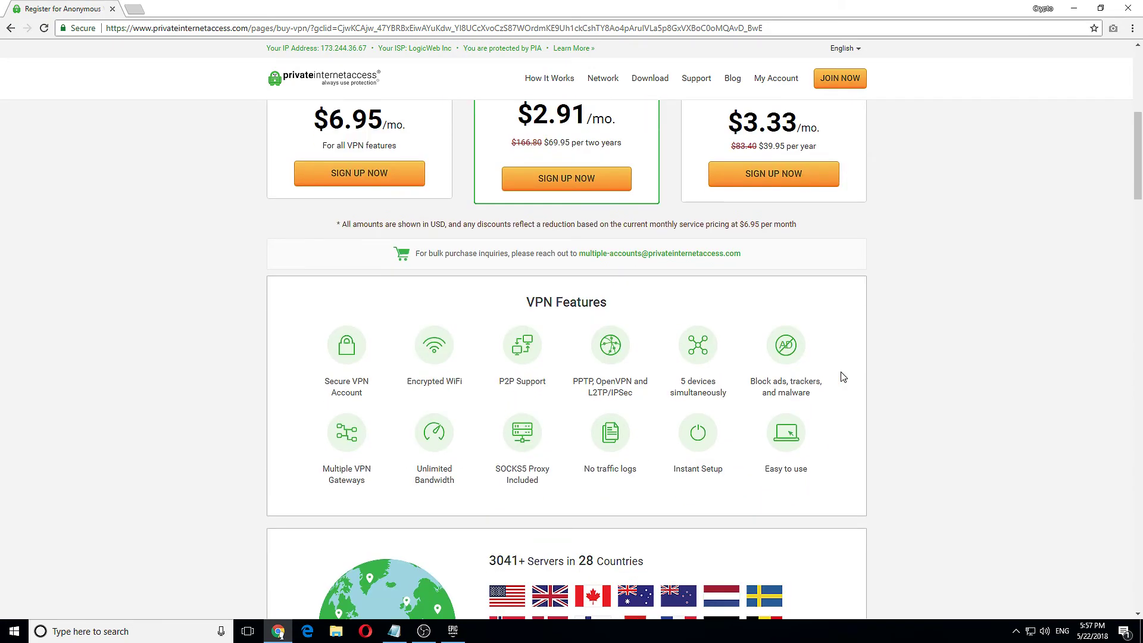
{"action": "scroll", "coordinate": [850, 375], "scroll_direction": "down", "scroll_amount": 3}
{"action": "scroll", "coordinate": [850, 375], "scroll_direction": "down", "scroll_amount": 2}
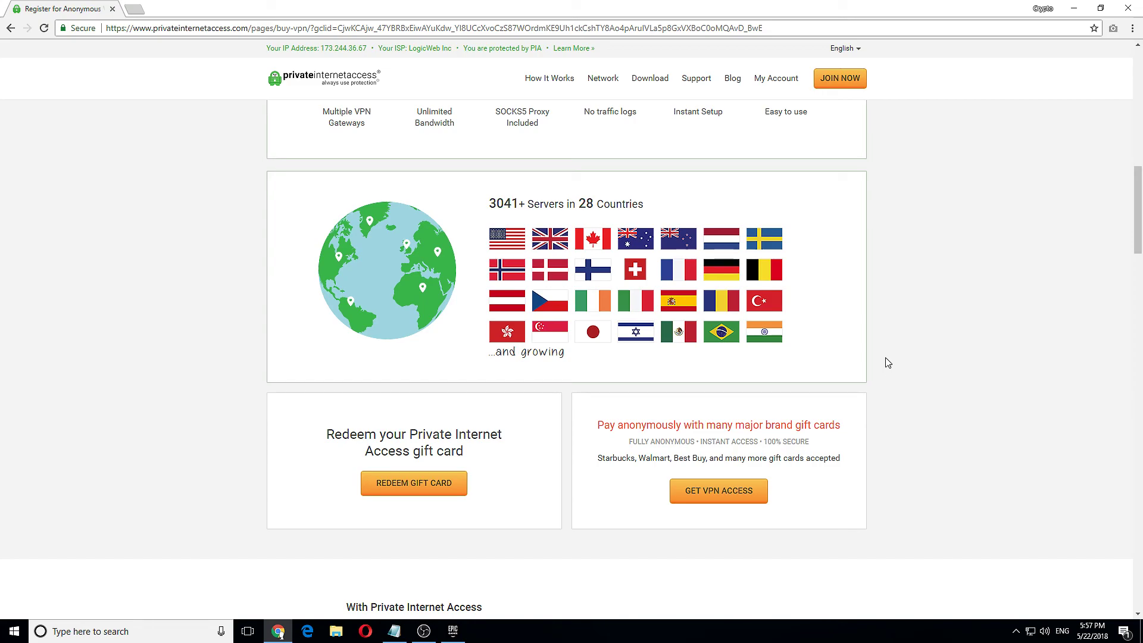
{"action": "scroll", "coordinate": [888, 363], "scroll_direction": "down", "scroll_amount": 3}
{"action": "scroll", "coordinate": [887, 363], "scroll_direction": "down", "scroll_amount": 2}
{"action": "scroll", "coordinate": [909, 382], "scroll_direction": "up", "scroll_amount": 2}
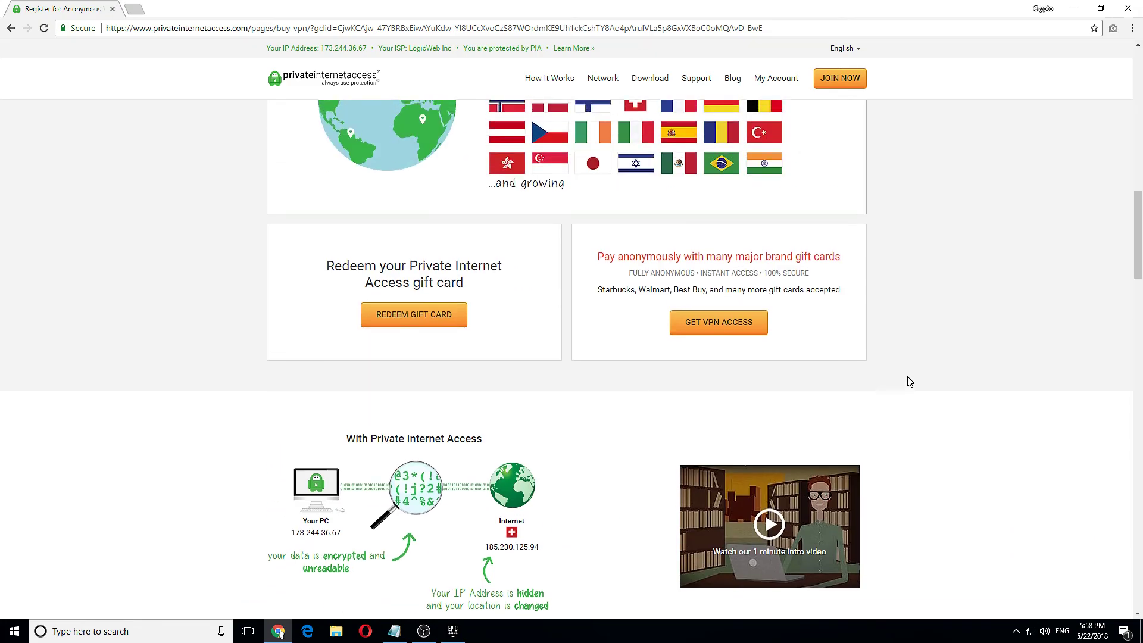
{"action": "scroll", "coordinate": [909, 382], "scroll_direction": "up", "scroll_amount": 4}
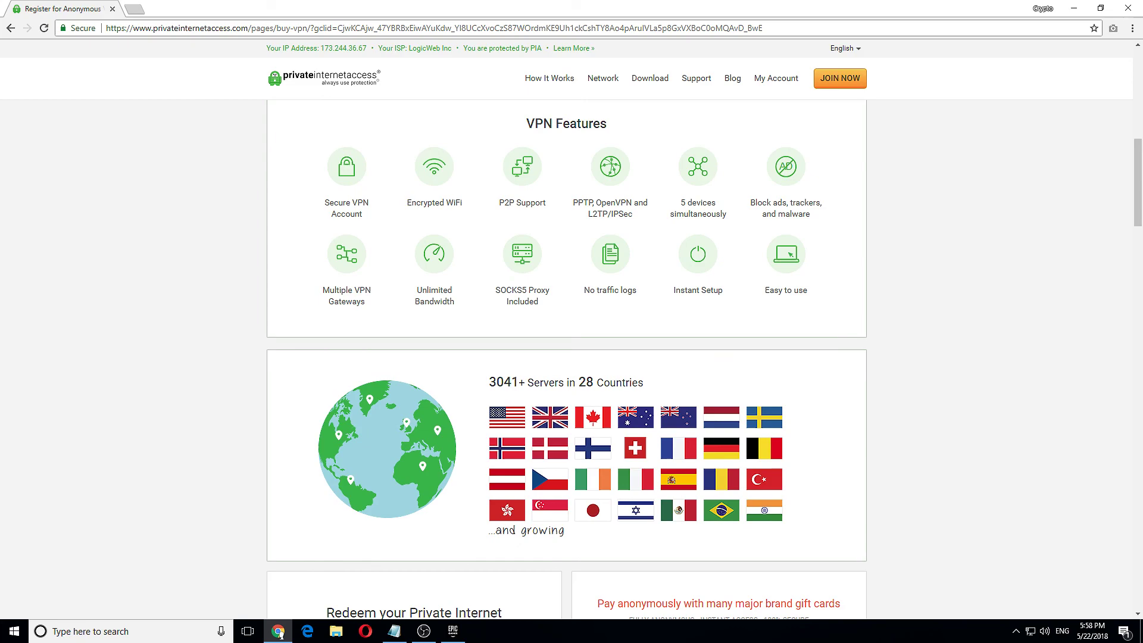
{"action": "scroll", "coordinate": [1025, 449], "scroll_direction": "up", "scroll_amount": 2}
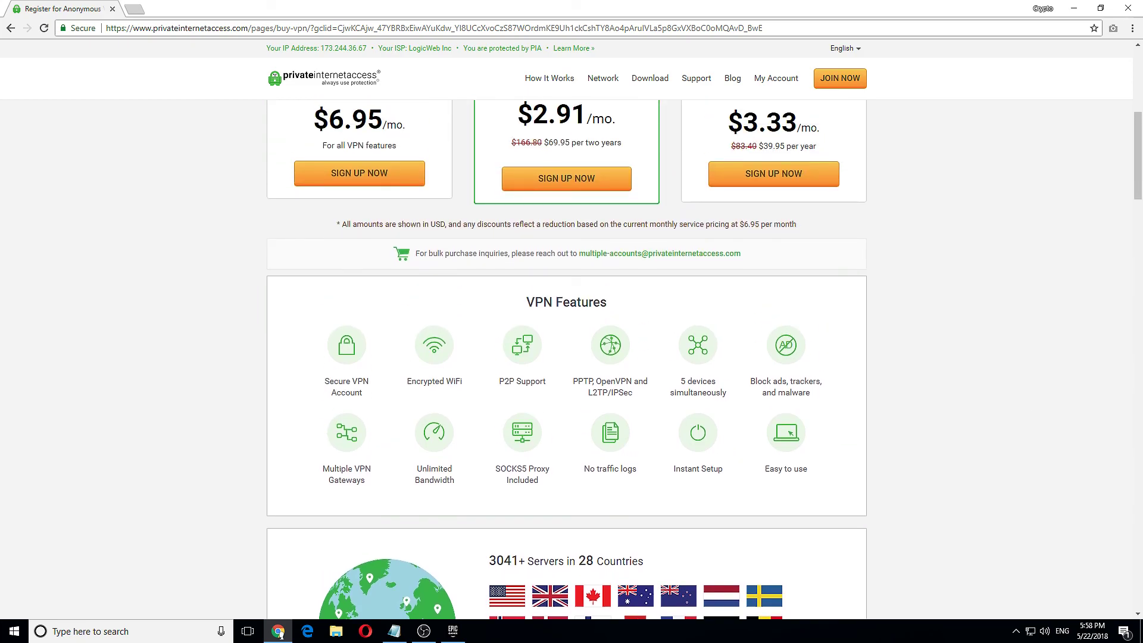